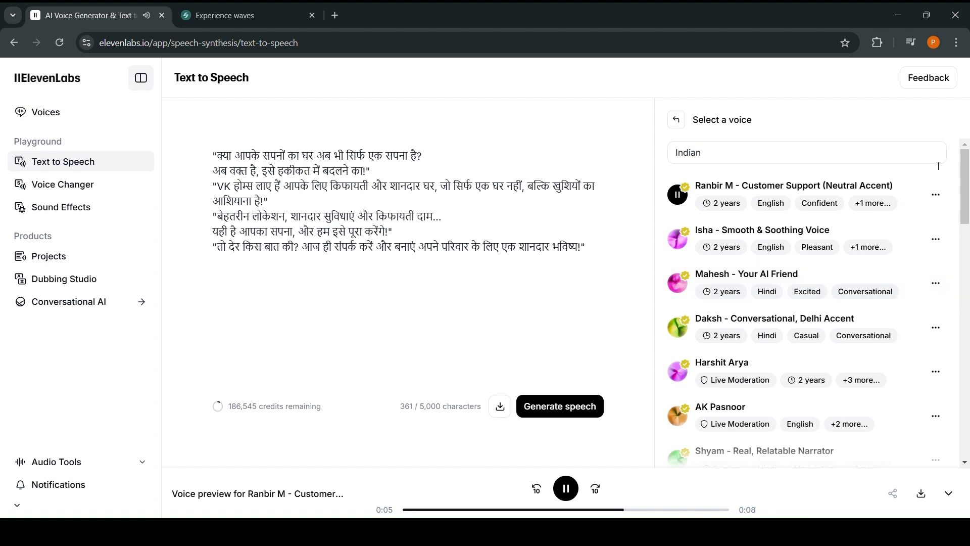
# Select the "Ashwat - Smooth and Engaging Storyteller" voice from the Indian voices for the Hindi script
pyautogui.scroll(-5, 809, 303)
pyautogui.click(729, 354)
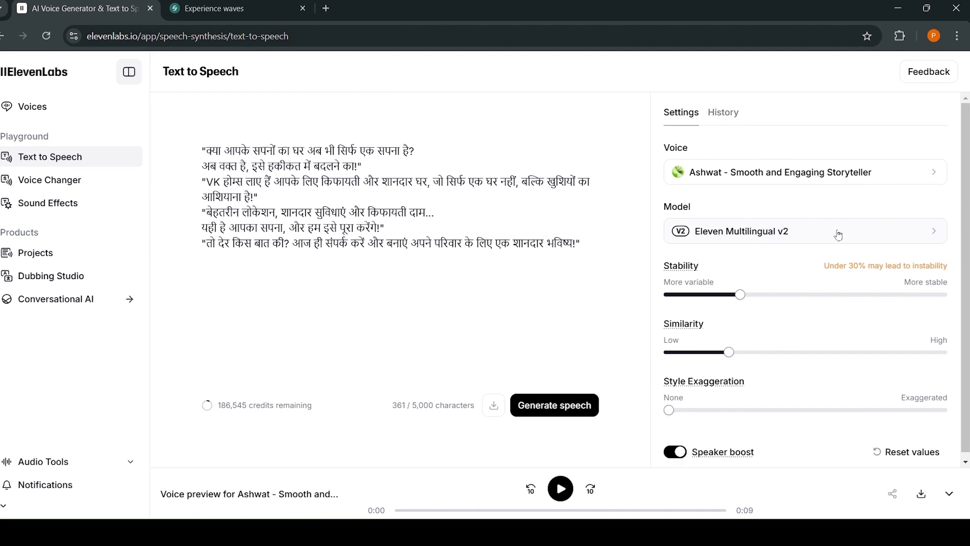
pyautogui.moveTo(740, 296)
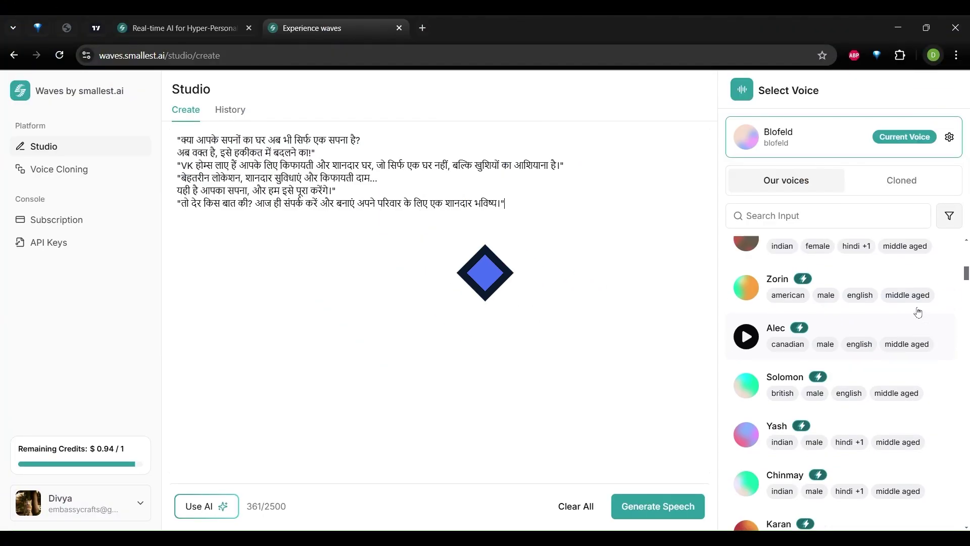
# Switch to Waves, filter the voice list by "Indian", and pick one of the matching voices for the Hindi script
pyautogui.scroll(10, 918, 312)
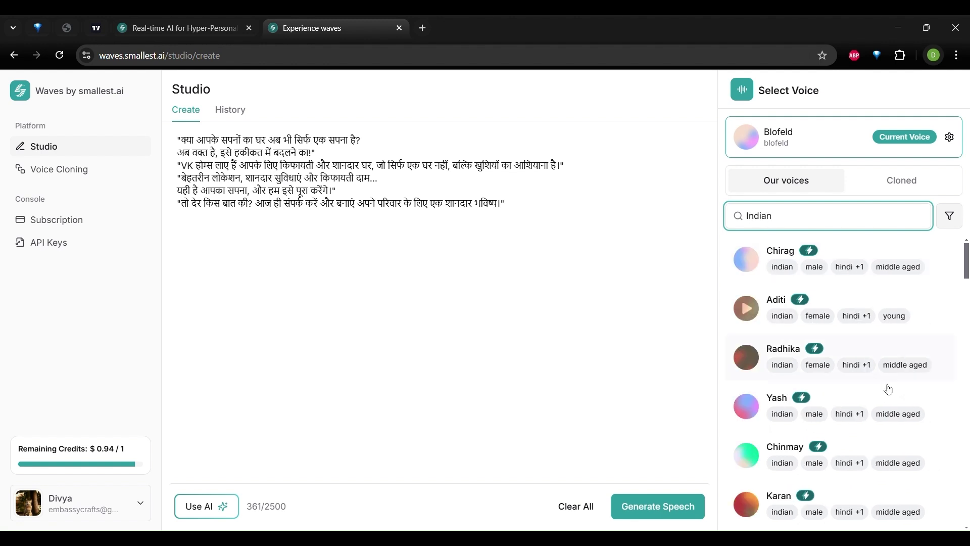
pyautogui.scroll(-4, 902, 432)
pyautogui.click(746, 378)
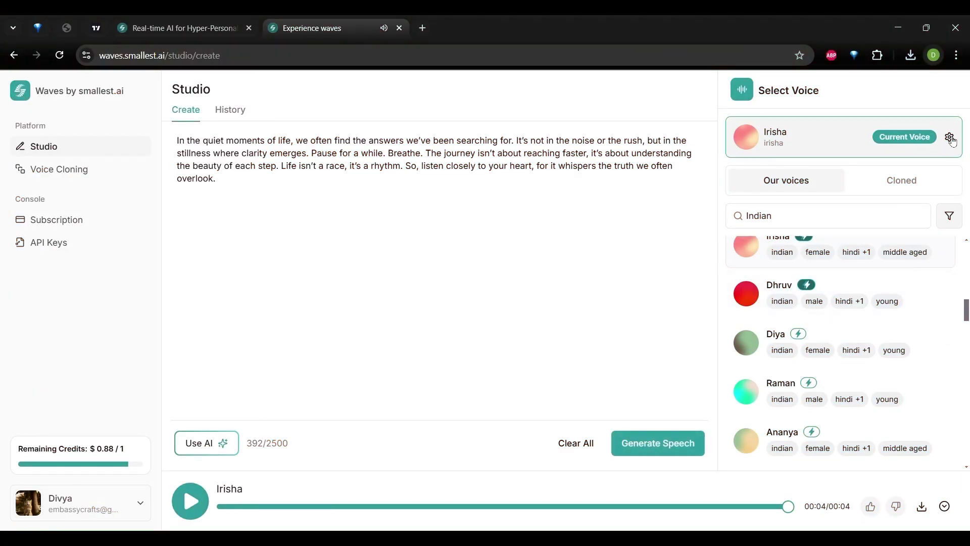
# Set the Irisha voice's speed to 0.9 and turn on Enhancement
pyautogui.click(950, 138)
pyautogui.scroll(-1, 876, 340)
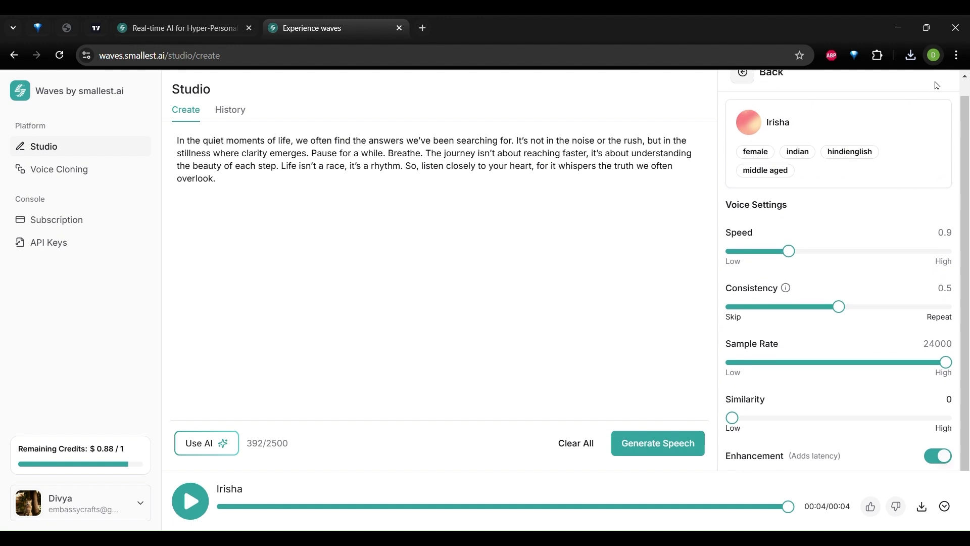
pyautogui.scroll(-2, 825, 274)
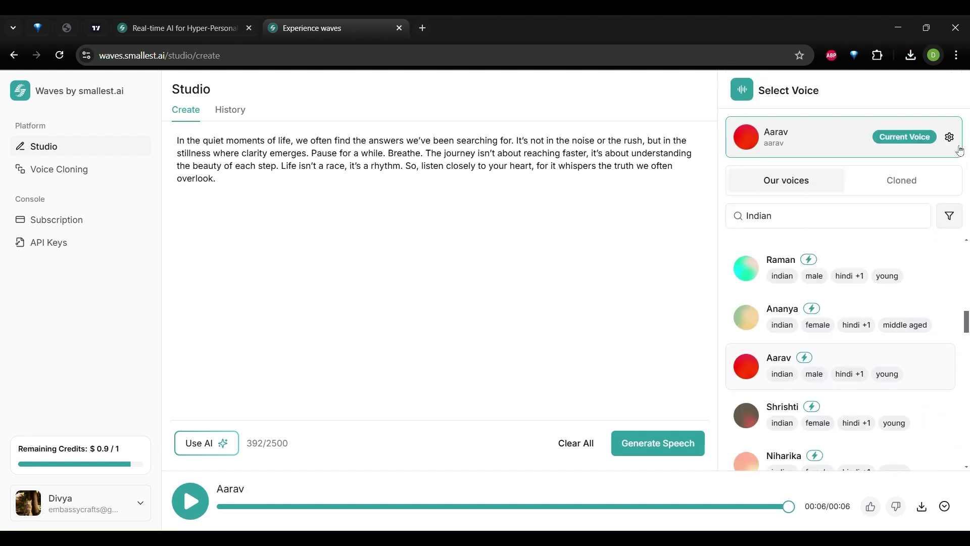
# Open the Aarav voice's settings, and open the download options for the speech generated with the Irisha voice
pyautogui.click(950, 137)
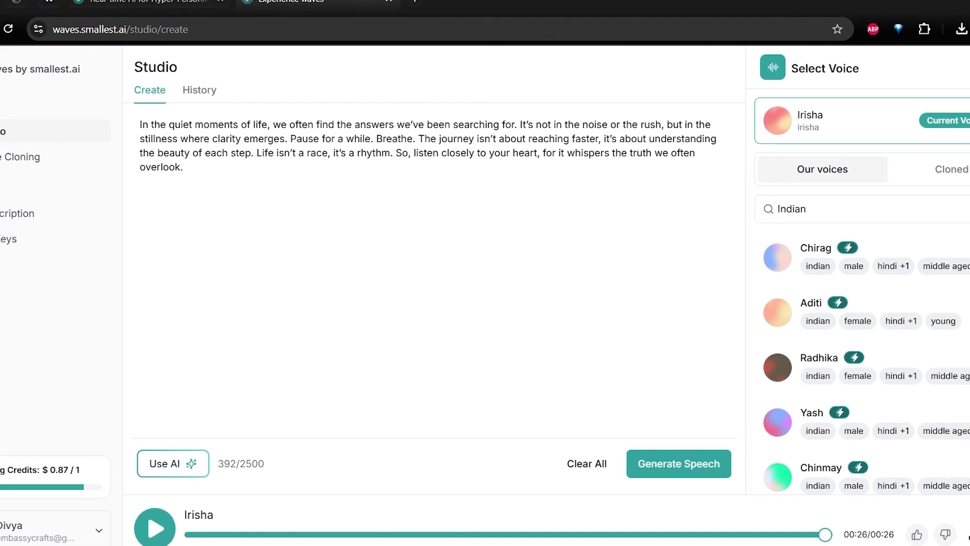
pyautogui.click(967, 532)
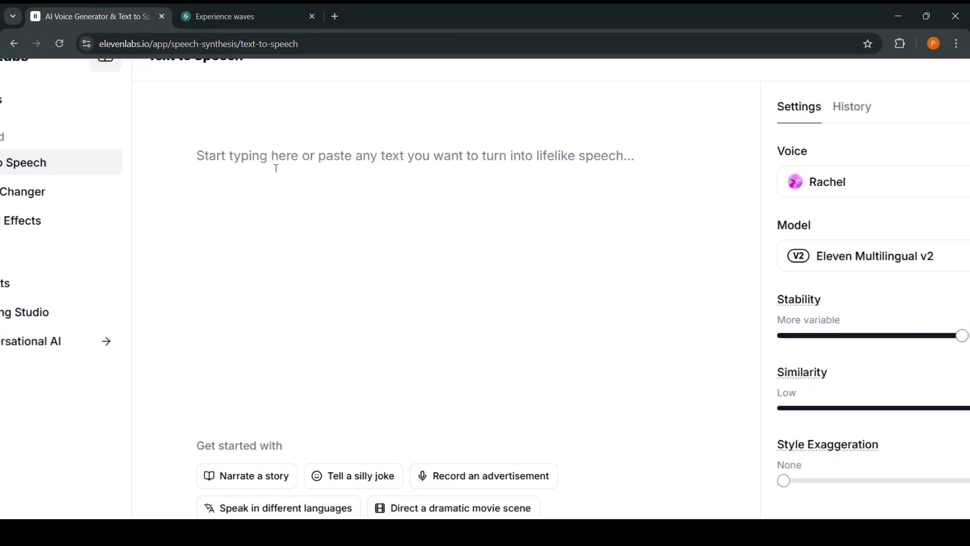
# Switch to ElevenLabs, enter the Hindi "VK होम्स" advertisement script, and browse the available voices
pyautogui.write('"क्या आपके सपनों का घर अब भी सिर्फ एक सपना है? अब वक्त है, इसे हकीकत में बदलने का!" "VK होम्स लाए हैं आपके लिए किफायती और शानदार घर, जो सिर्फ एक घर नहीं, बल्कि खुशियों का आशियाना है!" "बेहतरीन लोकेशन, शानदार सुविधाएं और किफायती दाम... यही है आपका सपना, और हम इसे पूरा करेंगे!" "तो देर किस बात की? आज ही संपर्क करें और बनाएं अपने परिवार के लिए एक शानदार भविष्य!"')
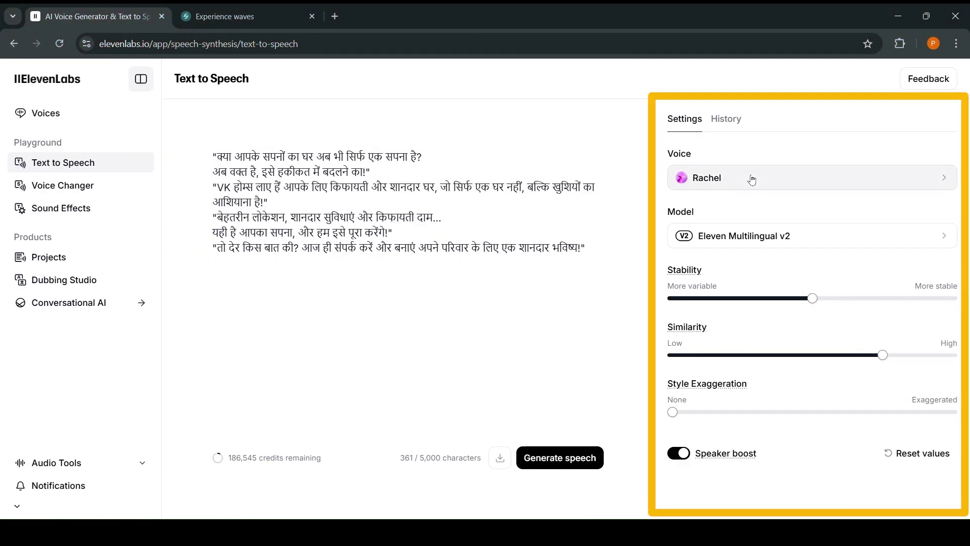
pyautogui.click(808, 177)
pyautogui.scroll(-8, 846, 383)
pyautogui.scroll(3, 849, 384)
pyautogui.scroll(5, 849, 384)
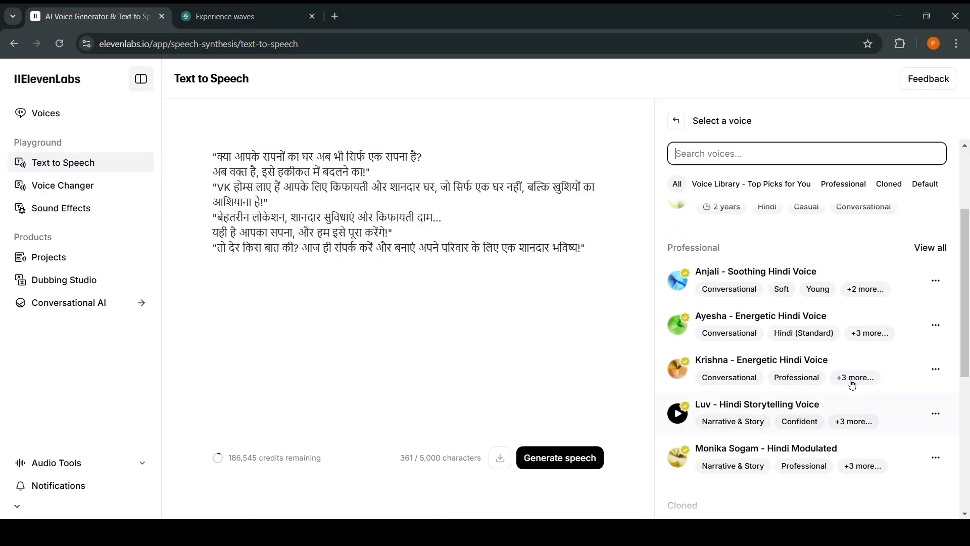
pyautogui.scroll(-5, 868, 416)
pyautogui.scroll(5, 869, 417)
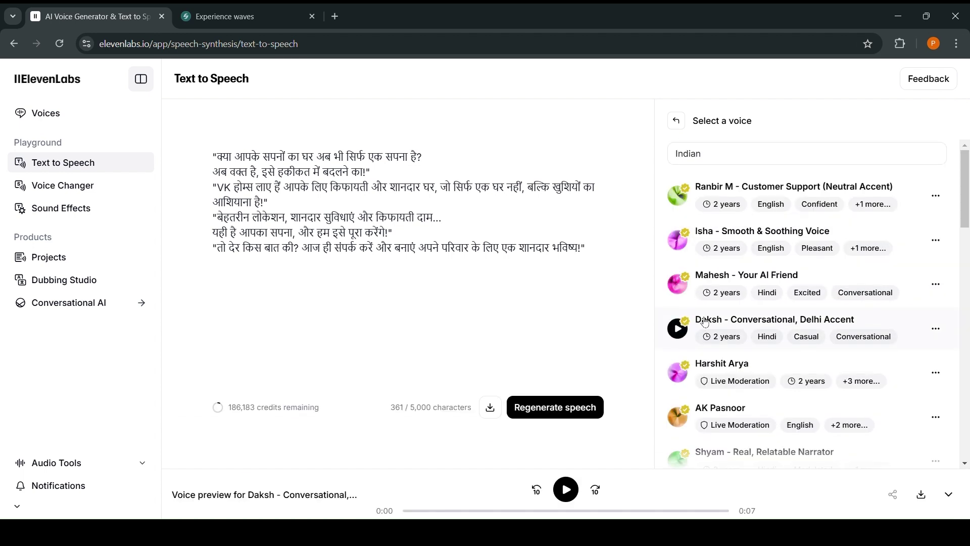
# Select the "Daksh - Conversational, Delhi Accent" voice from the Indian voices for the advertisement script
pyautogui.click(792, 348)
pyautogui.scroll(-1, 783, 379)
pyautogui.click(844, 405)
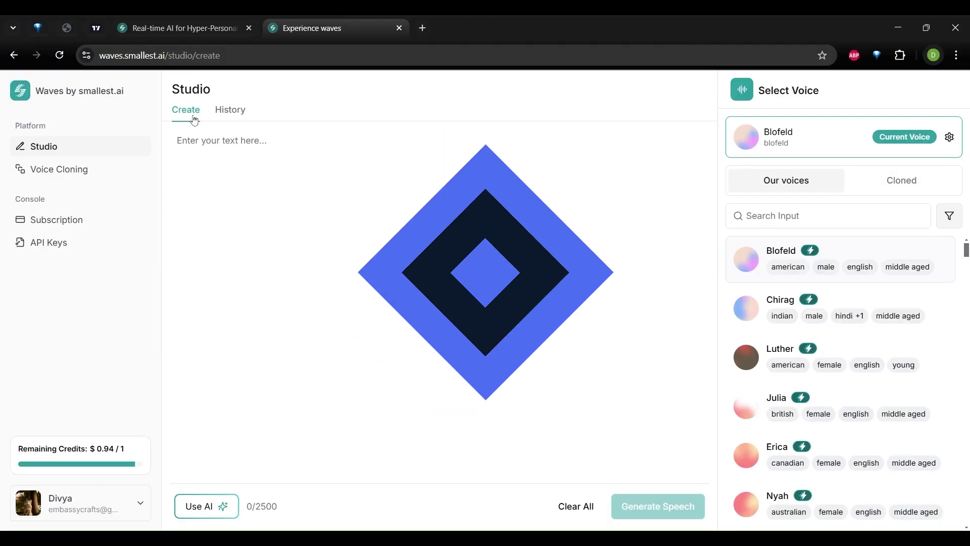
# Switch to Waves, enter the Hindi "VK होम्स" script, and generate its speech with the Indian voice Kartik
pyautogui.click(259, 182)
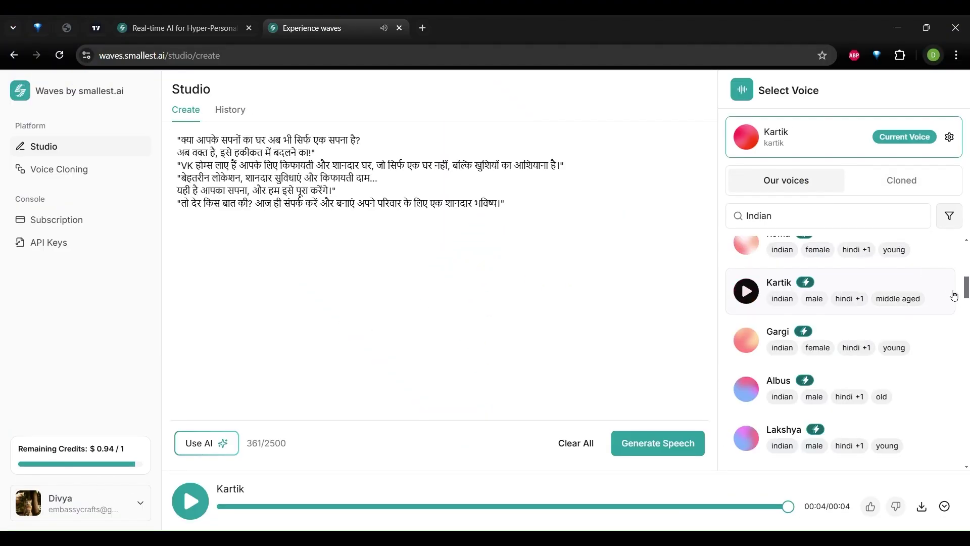
pyautogui.click(950, 137)
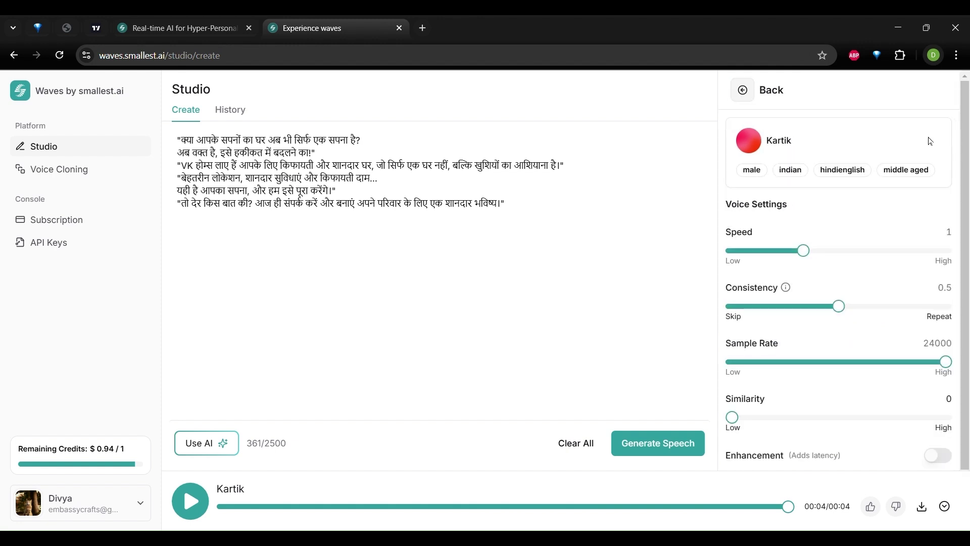
pyautogui.click(743, 91)
pyautogui.click(651, 442)
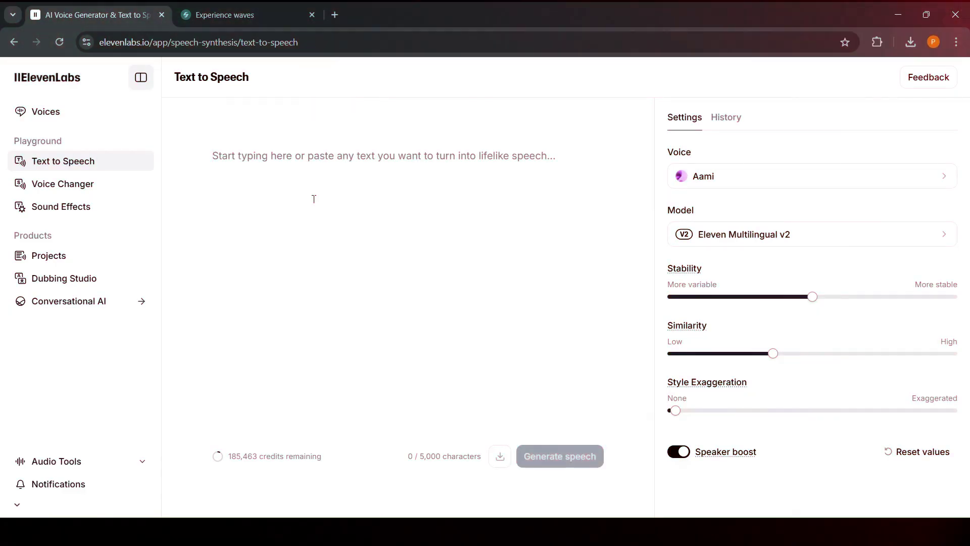
# Switch to ElevenLabs, enter the "In the quiet moments of life" passage, and select the Indian voice "Viraj - Smooth and Gentle Narrator"
pyautogui.write('In the quiet moments of life, we often find the answers we’ve been searching for. It’s not in the noise or the rush, but in the stillness where clarity emerges. Pause for a while. Breathe. The journey isn’t about reaching faster—it’s about understanding the beauty of each step. Life isn’t a race; it’s a rhythm. So, listen closely to your heart, for it whispers the truth we often overlook.')
pyautogui.click(808, 176)
pyautogui.write('indian')
pyautogui.click(676, 307)
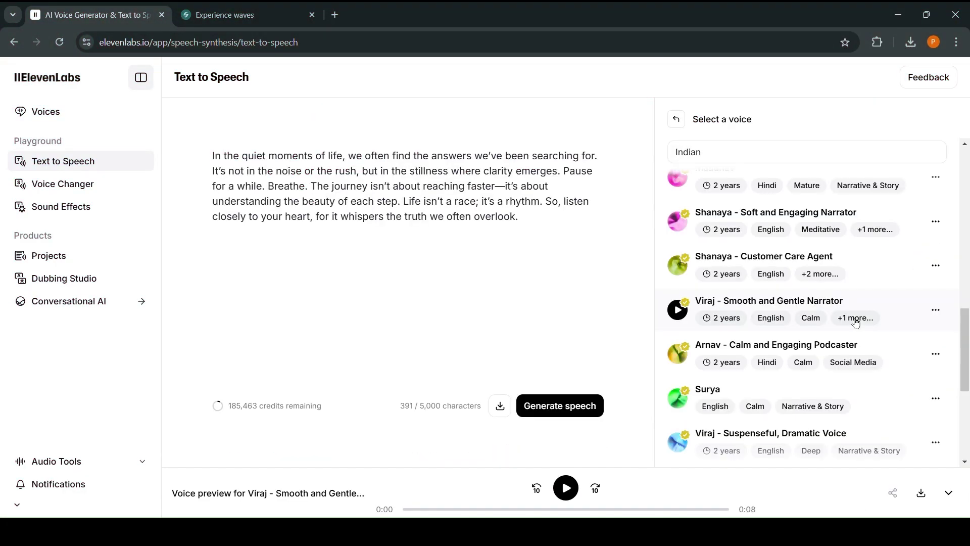
pyautogui.doubleClick(853, 320)
pyautogui.click(815, 408)
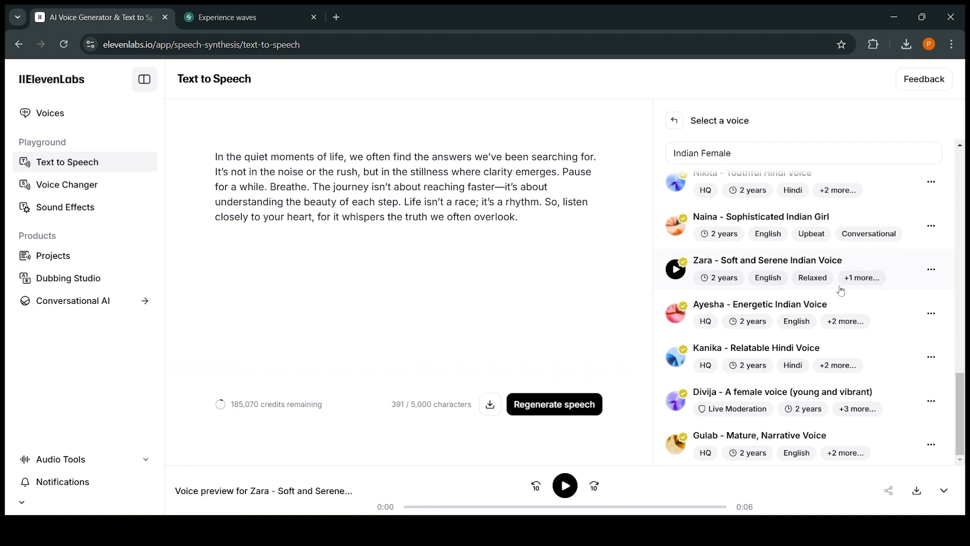
# Select the "Zara - Soft and Serene Indian Voice" from the "Indian Female" voices for the passage
pyautogui.click(841, 290)
pyautogui.click(783, 408)
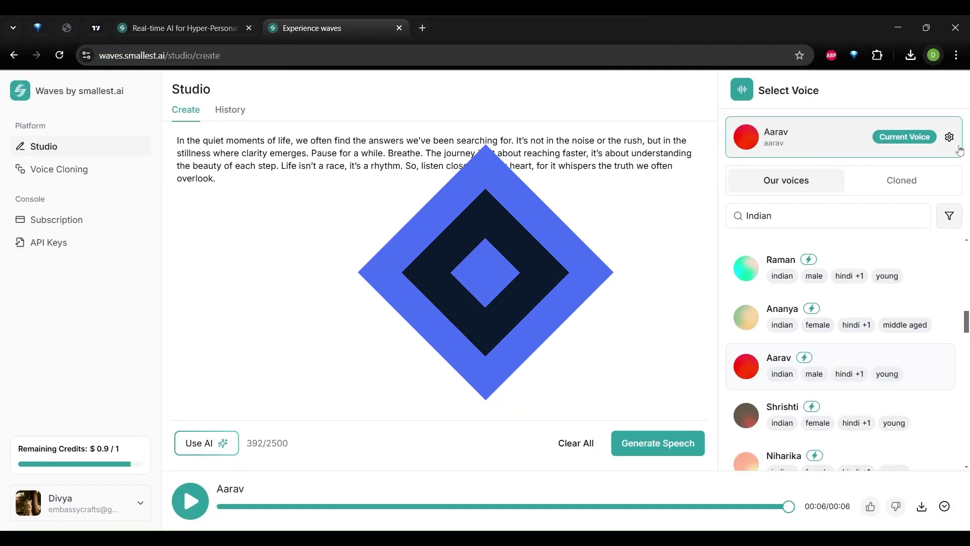
# Switch to Waves, generate the "In the quiet moments of life" passage with the Aarav voice, and set its speed to 0.9
pyautogui.click(766, 149)
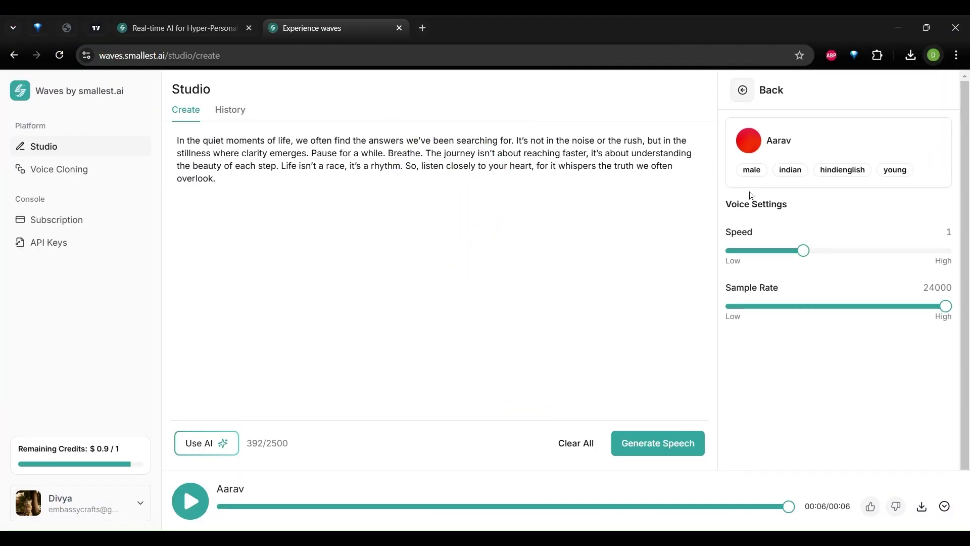
pyautogui.click(655, 434)
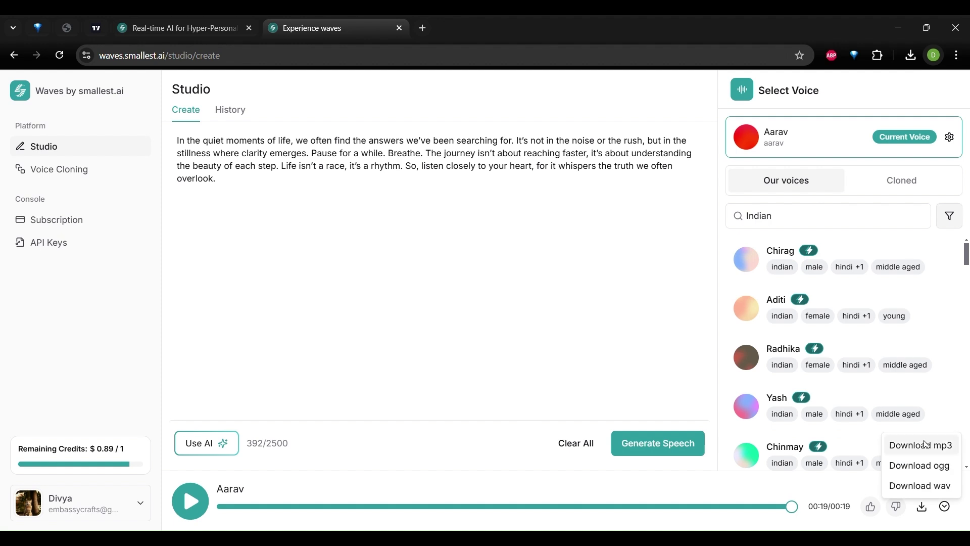
pyautogui.click(949, 137)
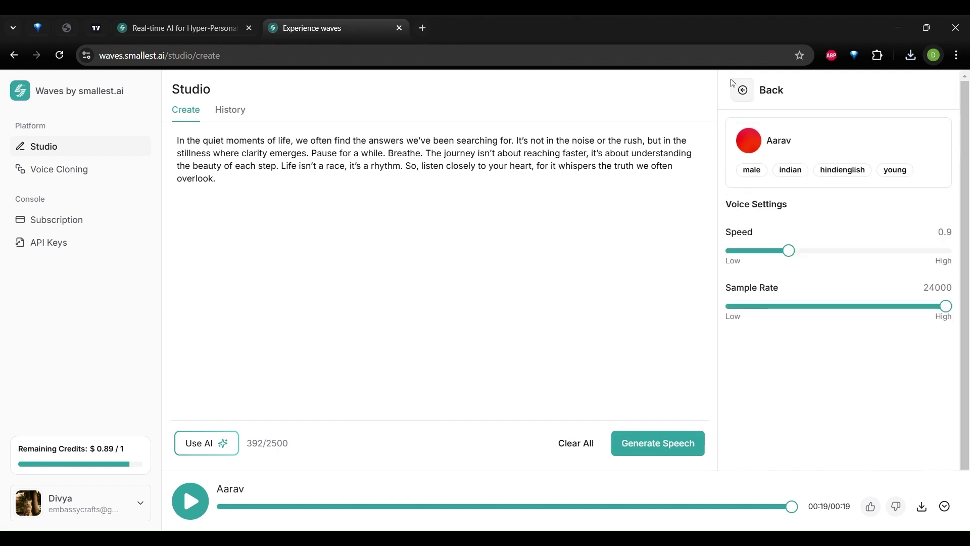
pyautogui.click(745, 93)
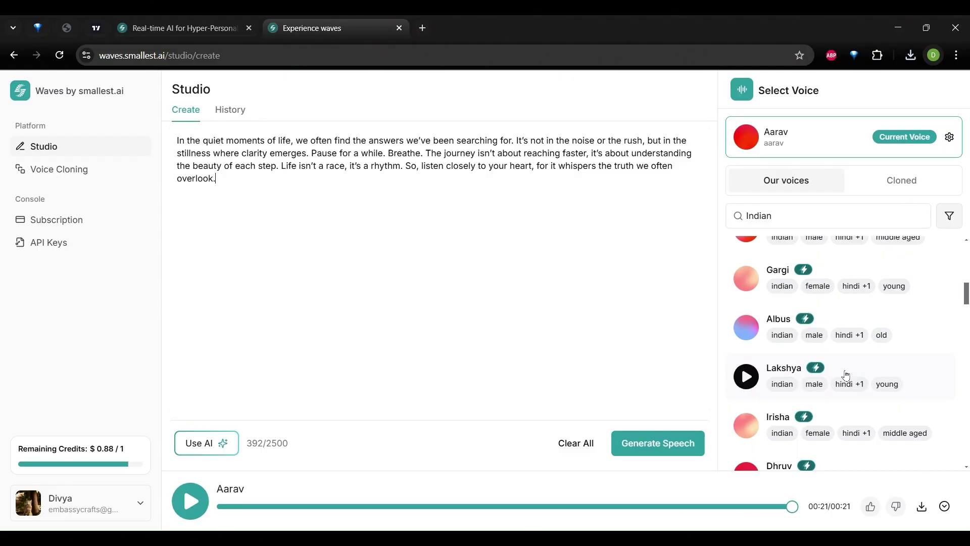
# Select the middle-aged female Indian voice Irisha for the passage
pyautogui.scroll(-5, 849, 371)
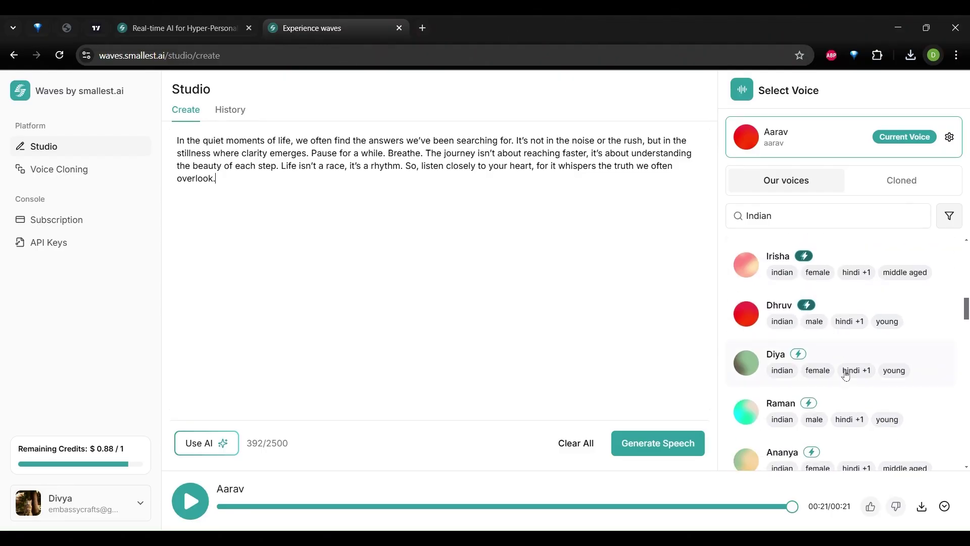
pyautogui.click(747, 255)
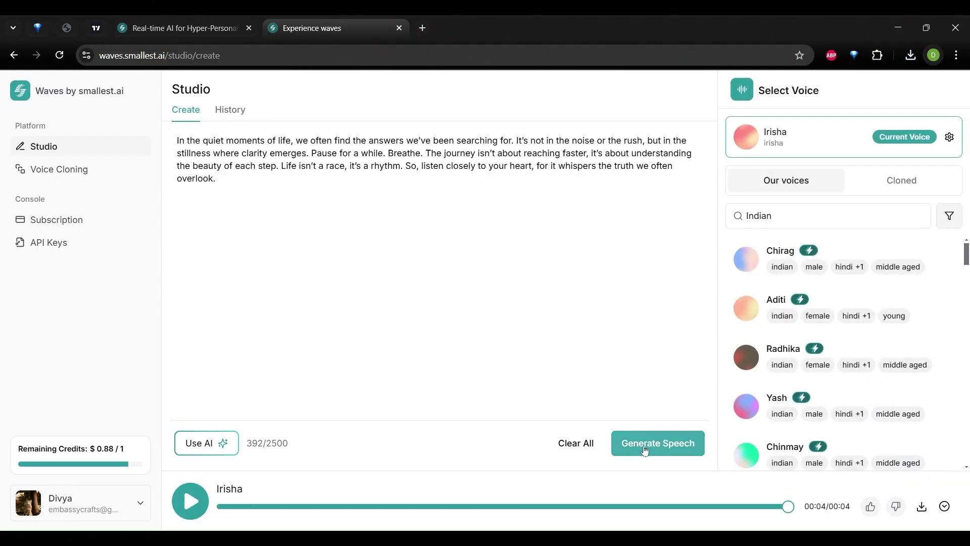